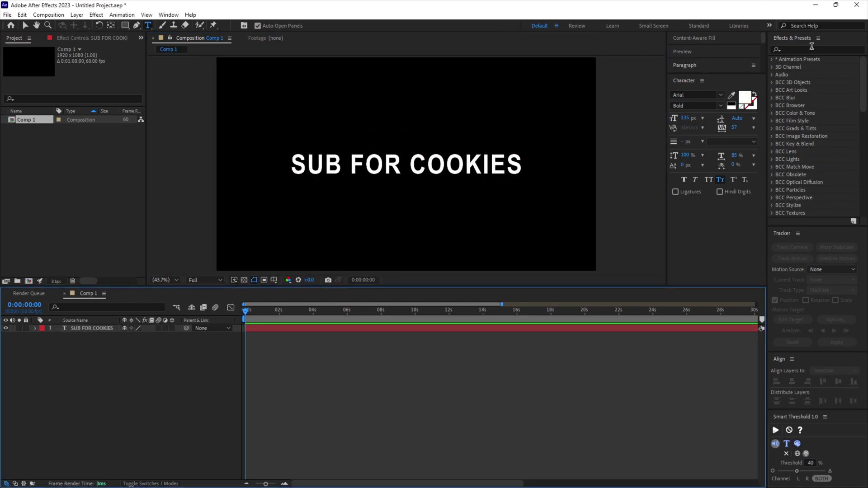
pyautogui.click(808, 49)
pyautogui.write('sl')
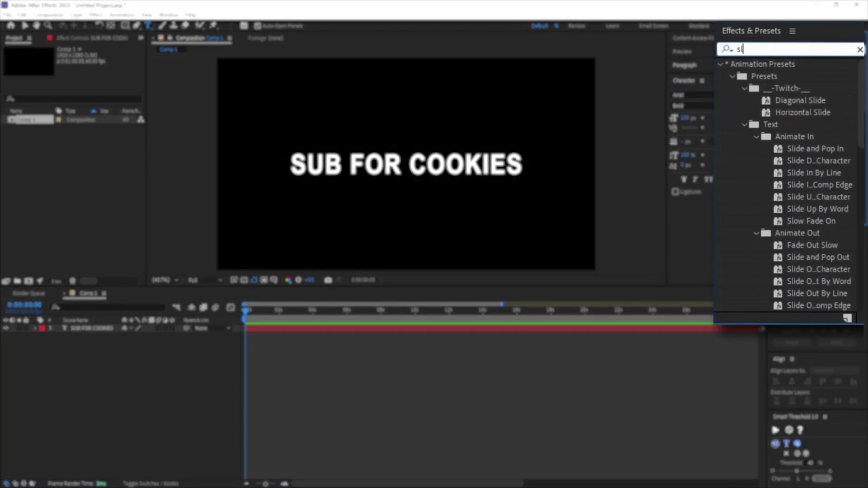
pyautogui.write('ow')
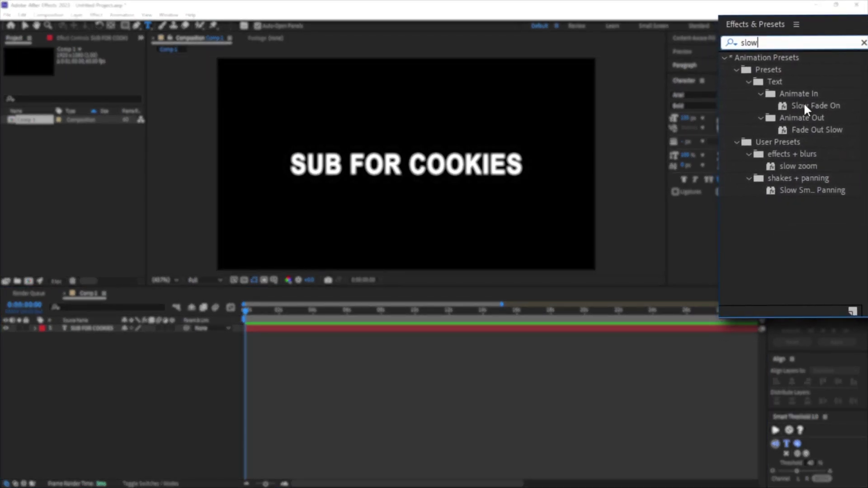
pyautogui.moveTo(804, 108); pyautogui.dragTo(283, 328)
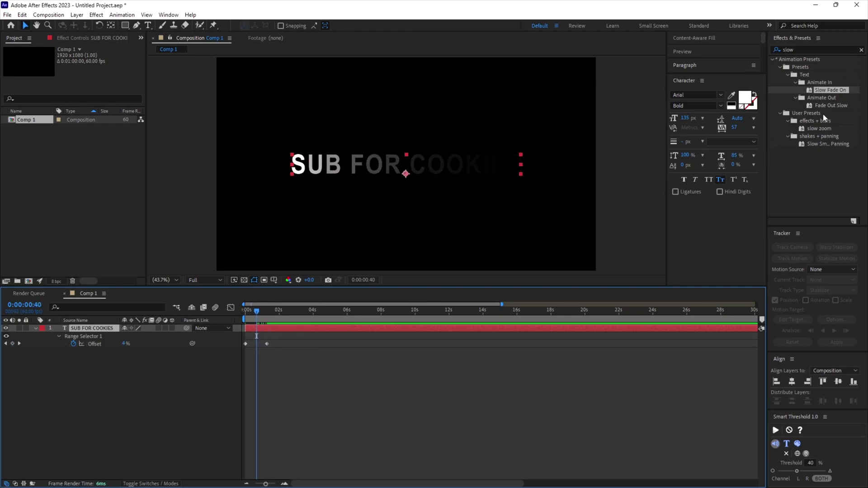
pyautogui.moveTo(832, 106); pyautogui.dragTo(349, 291)
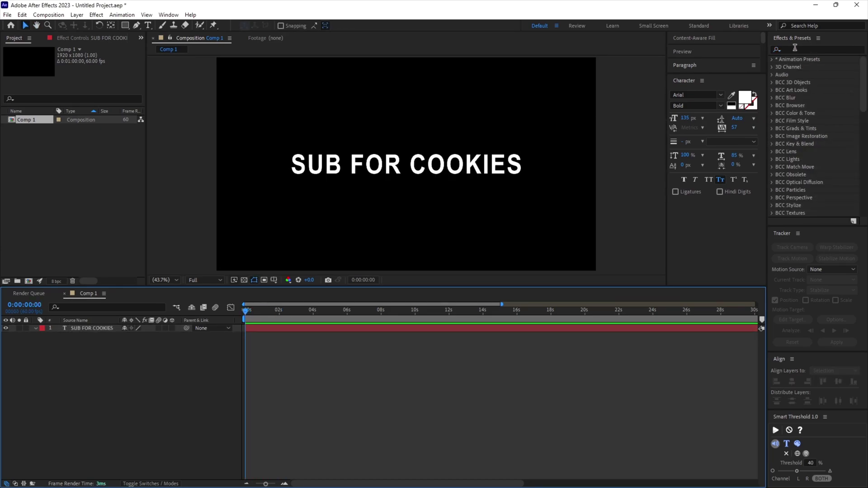
# Apply Gradient Ramp from Effects & Presets to the SUB FOR COOKIES layer and swap its colours
pyautogui.click(795, 48)
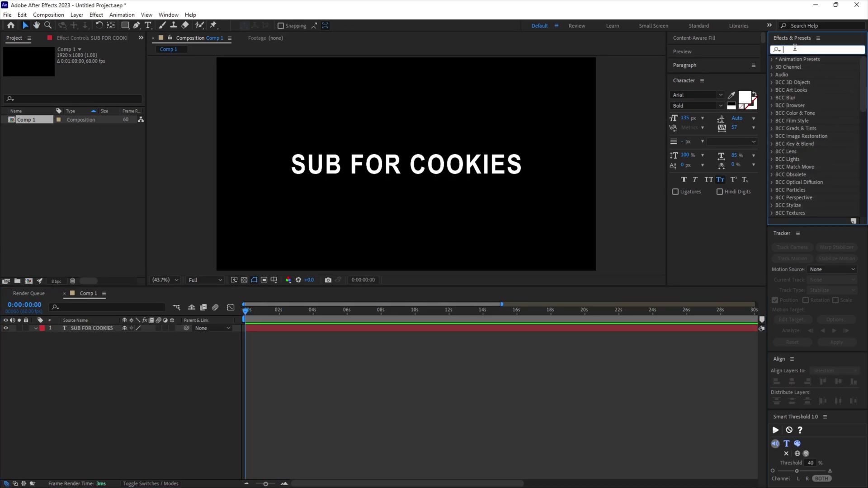
pyautogui.write('g')
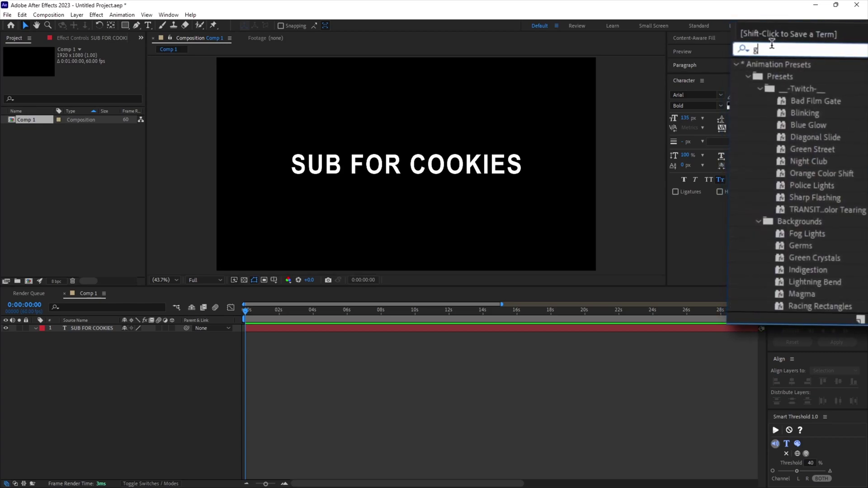
pyautogui.write('radient ')
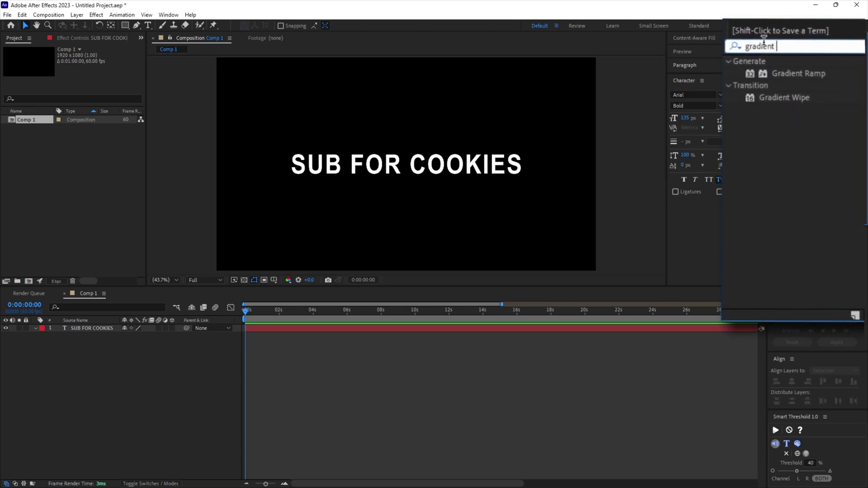
pyautogui.write('ram')
pyautogui.moveTo(801, 72); pyautogui.dragTo(365, 331)
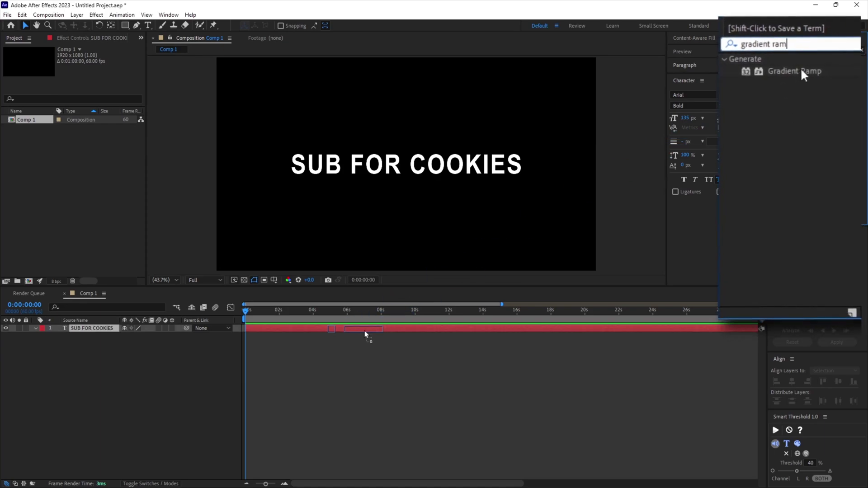
pyautogui.click(165, 148)
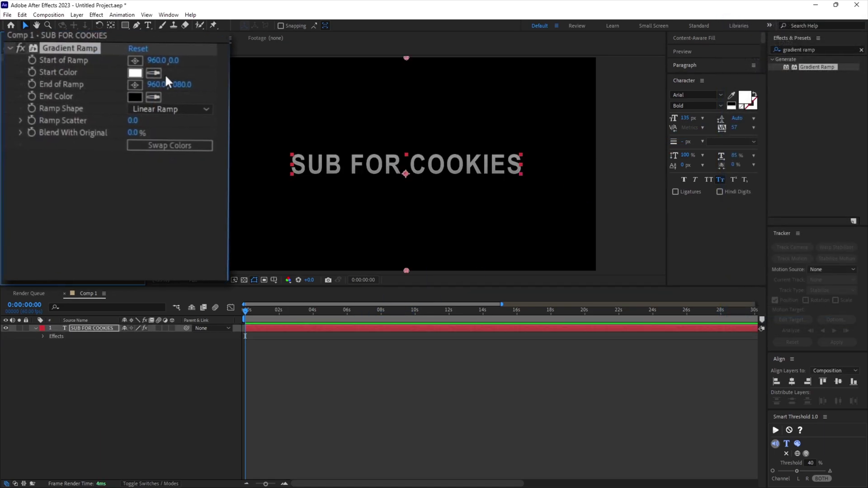
# Set the Gradient Ramp start colour to bright purple
pyautogui.click(135, 73)
pyautogui.moveTo(757, 223); pyautogui.dragTo(757, 198)
pyautogui.click(738, 188)
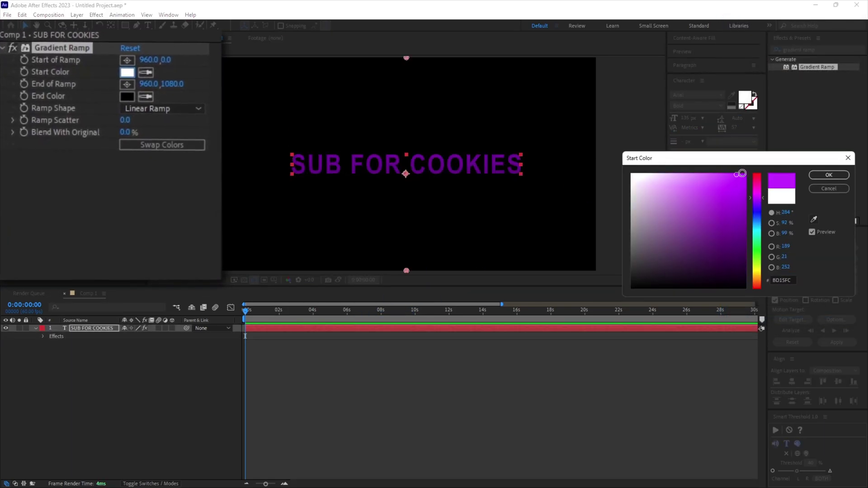
pyautogui.click(829, 175)
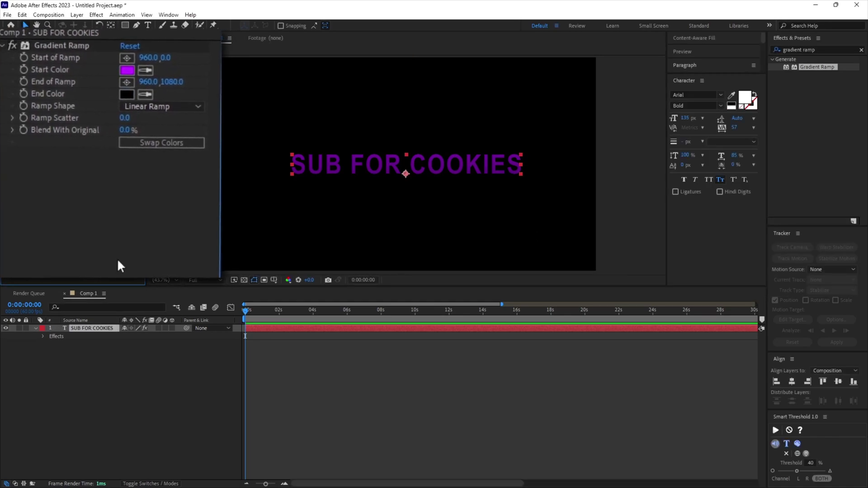
# Set the end colour to bright yellow and pull the ramp ends closer to the text
pyautogui.click(133, 98)
pyautogui.click(758, 268)
pyautogui.click(721, 177)
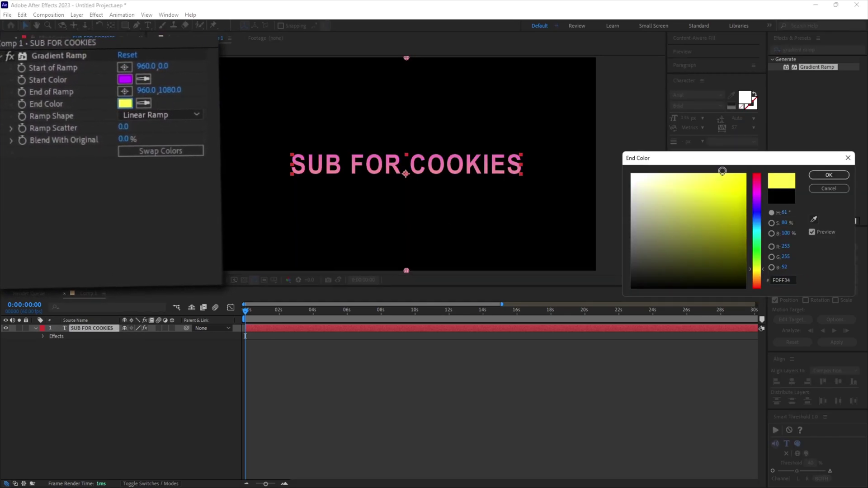
pyautogui.click(829, 176)
pyautogui.moveTo(170, 63)
pyautogui.mouseDown()
pyautogui.moveTo(204, 64)
pyautogui.moveTo(89, 88)
pyautogui.mouseUp()
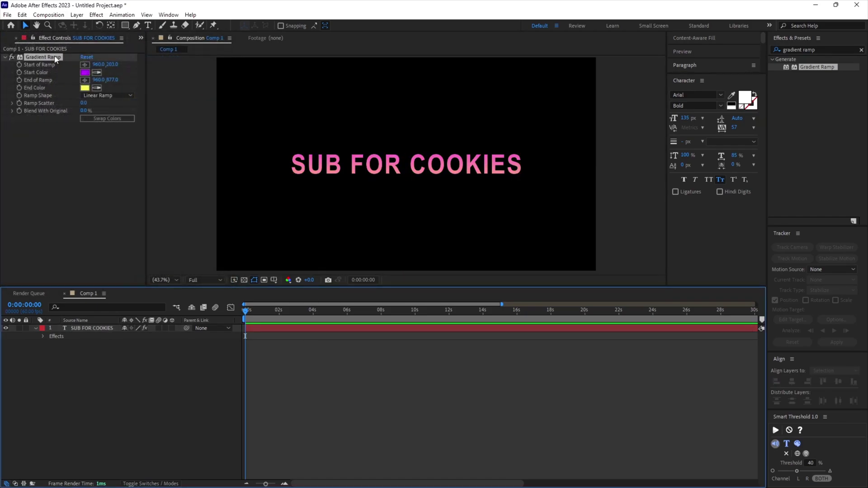
# Remove the Gradient Ramp and make the title outline-only with a red stroke
pyautogui.press('Delete')
pyautogui.click(441, 436)
pyautogui.click(323, 330)
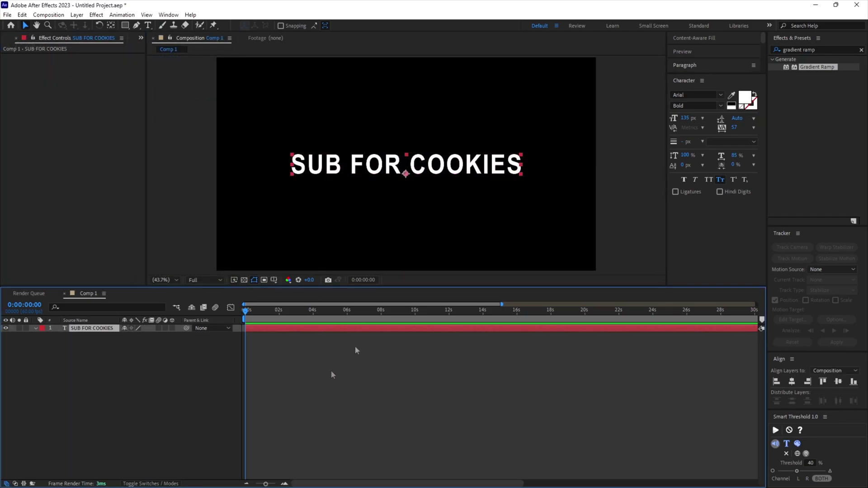
pyautogui.doubleClick(365, 169)
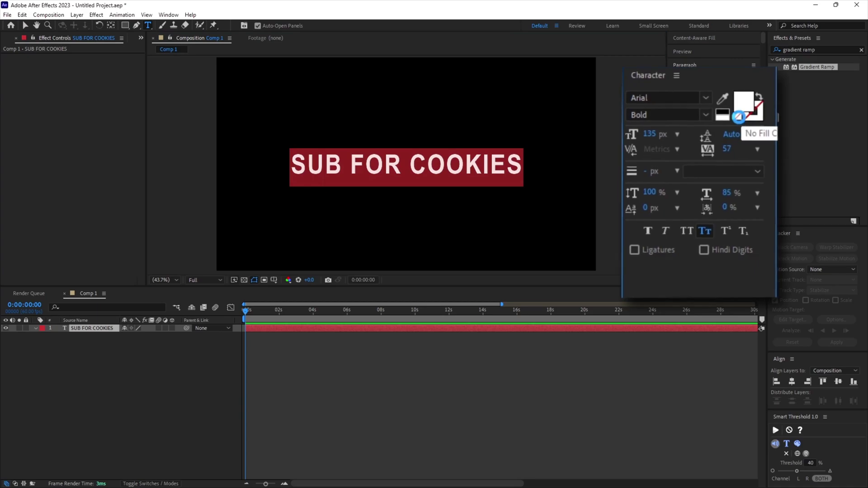
pyautogui.click(740, 124)
pyautogui.click(754, 119)
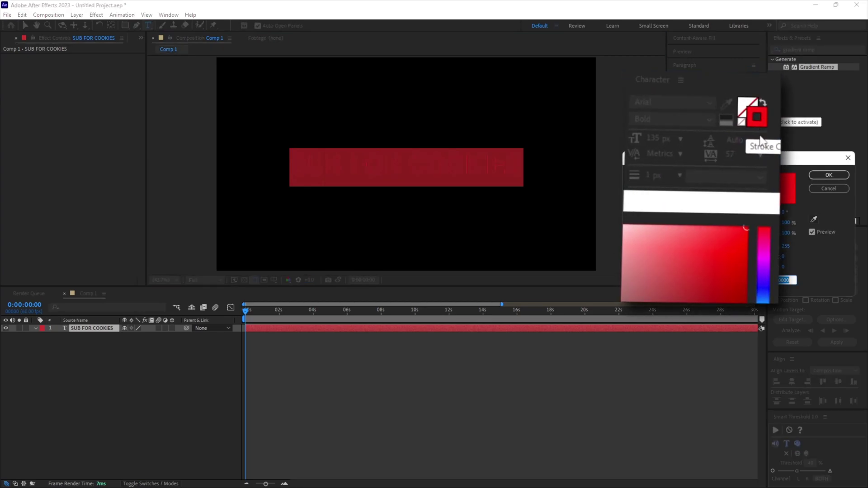
pyautogui.click(830, 171)
pyautogui.click(434, 391)
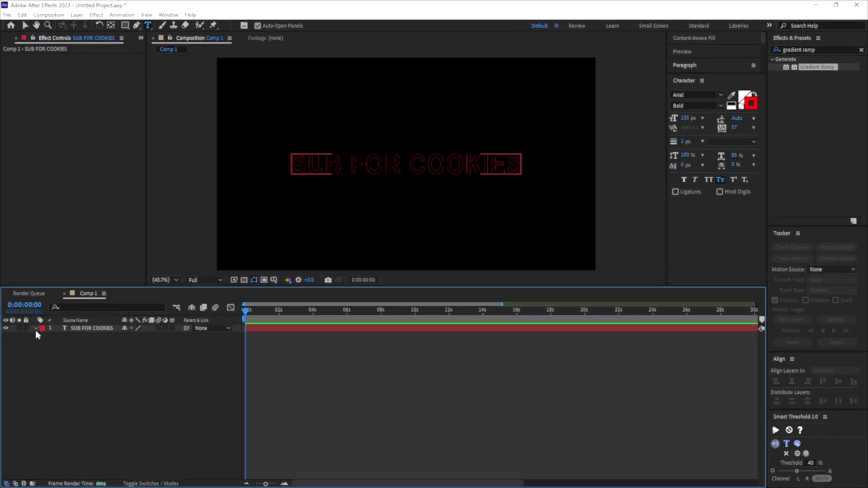
# Add a Stroke Width animator to the title with Stroke Width 4
pyautogui.click(37, 329)
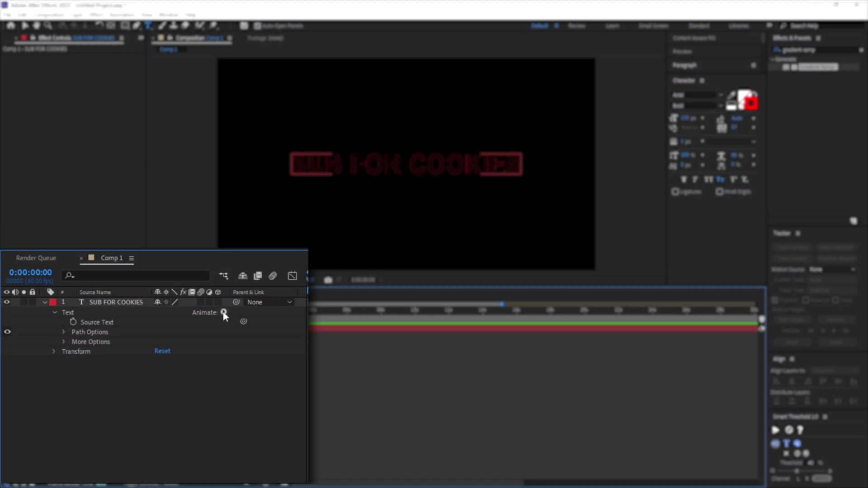
pyautogui.click(222, 317)
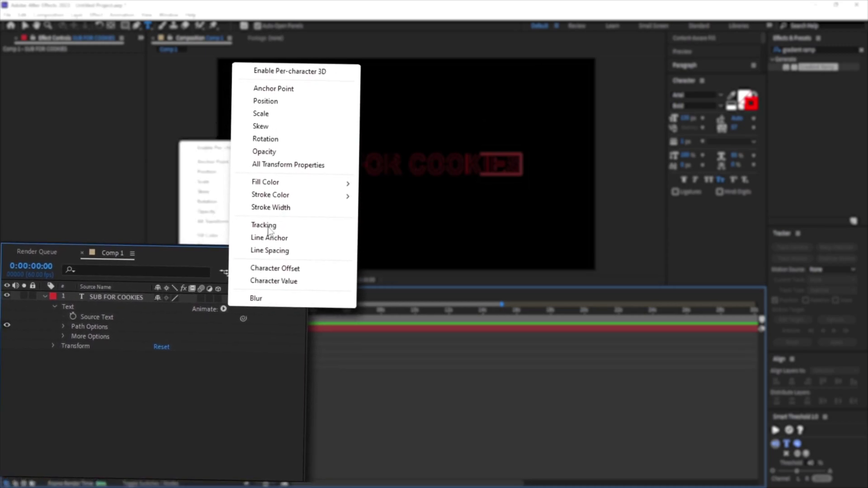
pyautogui.click(272, 212)
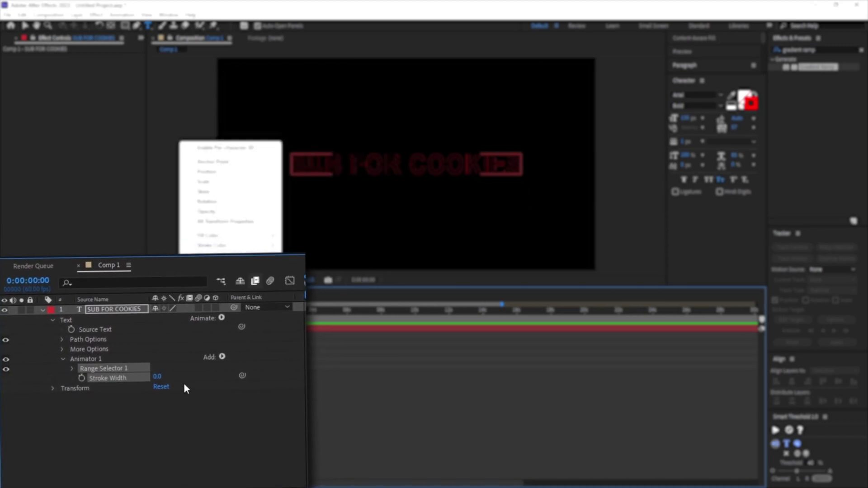
pyautogui.click(163, 372)
pyautogui.write('4')
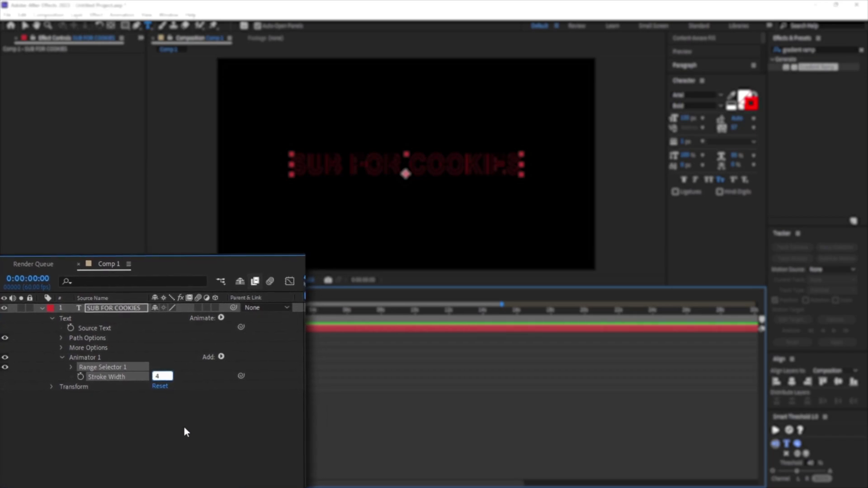
pyautogui.press('Return')
pyautogui.click(321, 434)
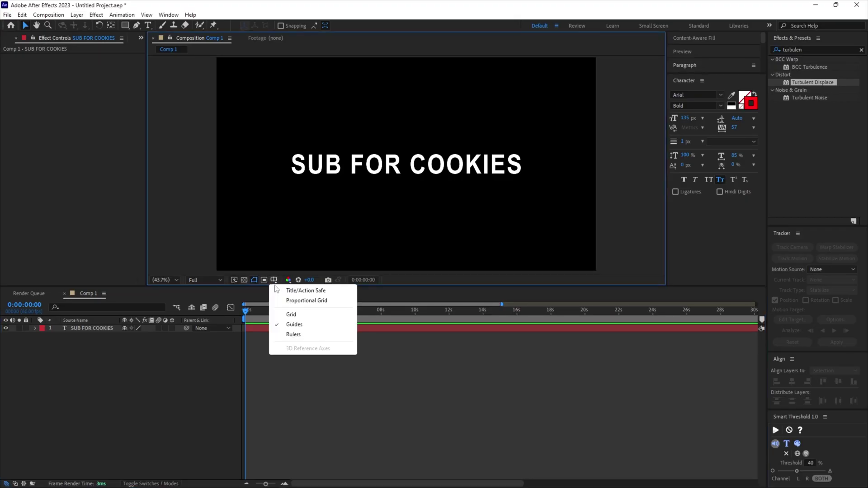
# Show the composition grid and select the SUB FOR COOKIES layer
pyautogui.click(295, 314)
pyautogui.click(295, 331)
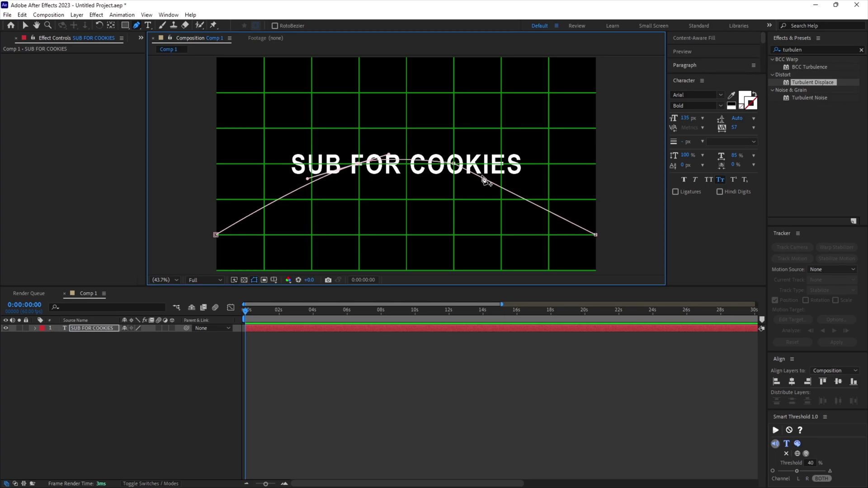
pyautogui.click(24, 327)
pyautogui.click(34, 329)
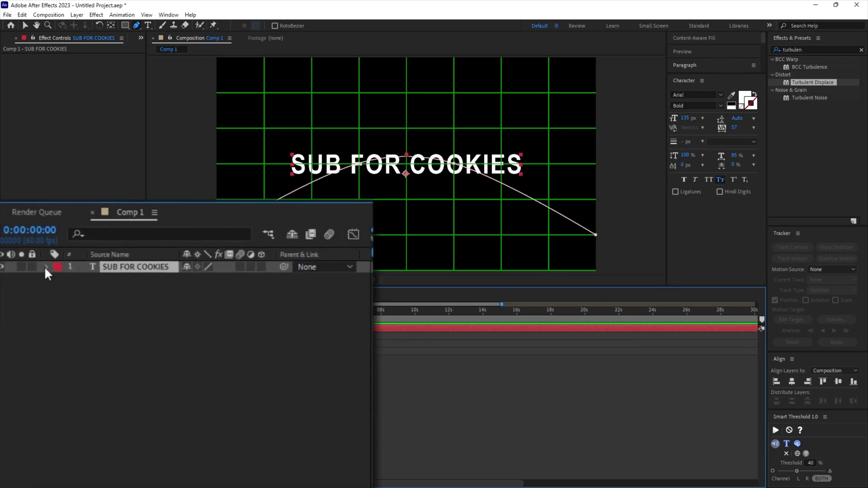
# Set the title's Path Options path to Mask 1 and First Margin to -258
pyautogui.click(45, 267)
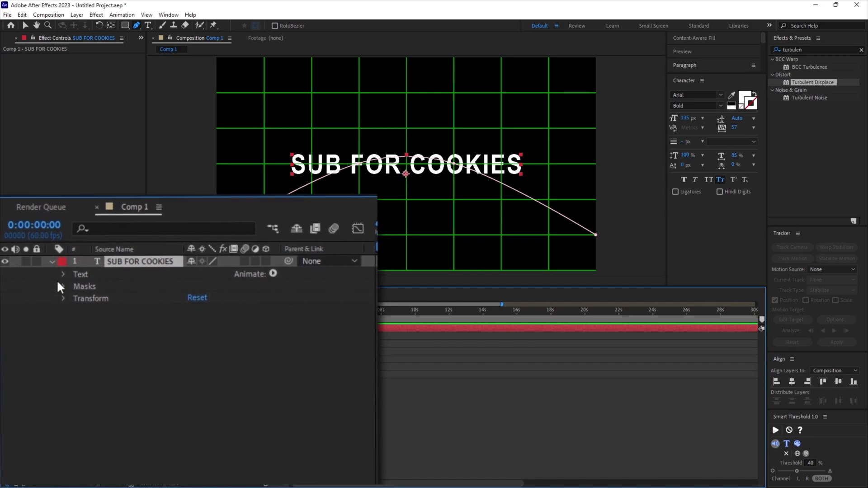
pyautogui.click(62, 274)
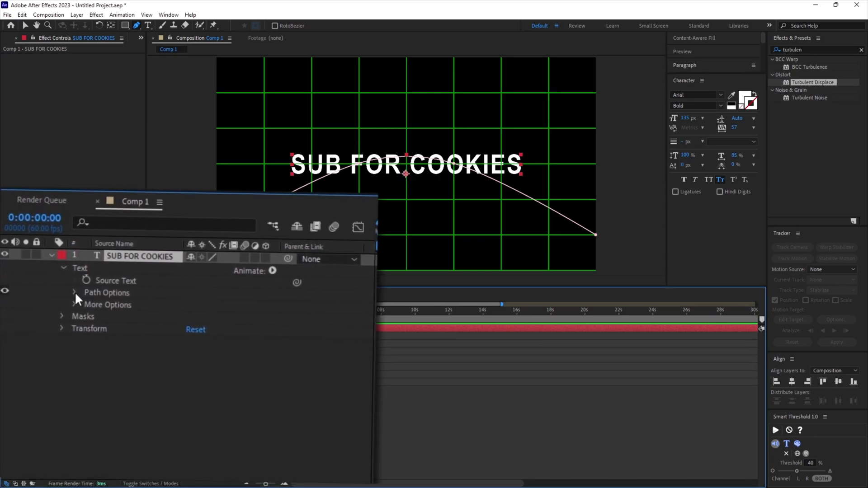
pyautogui.click(74, 293)
pyautogui.click(202, 313)
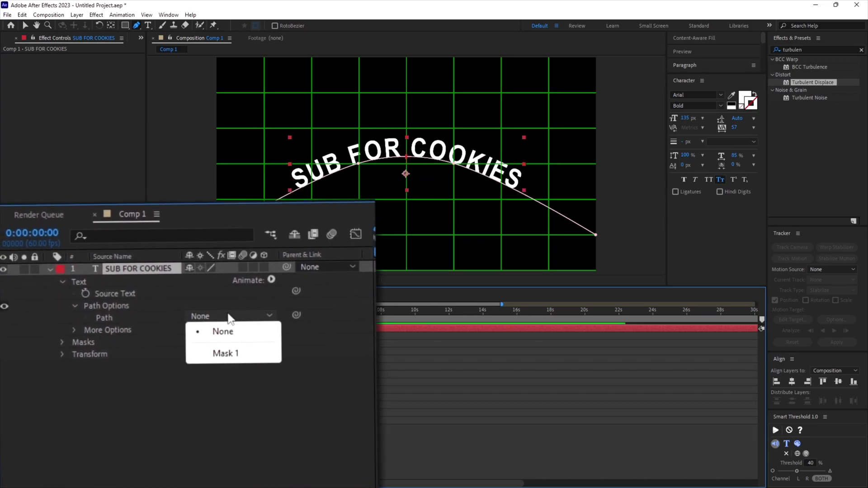
pyautogui.click(230, 352)
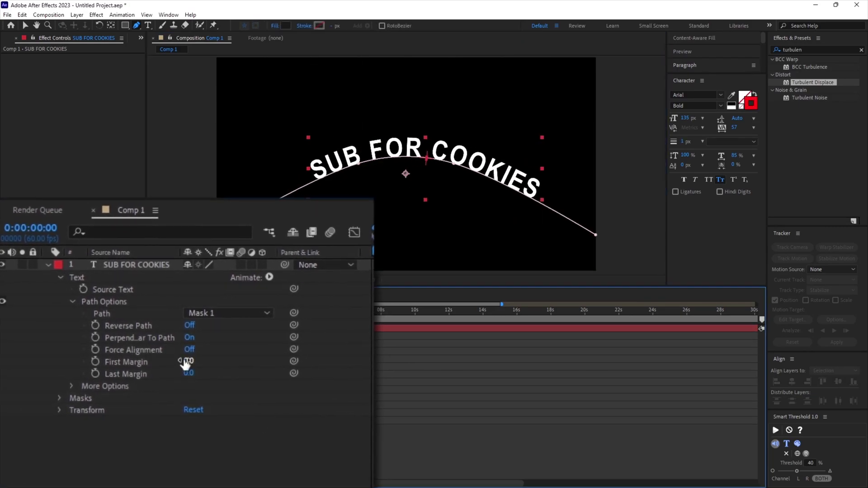
pyautogui.moveTo(185, 363); pyautogui.dragTo(102, 362)
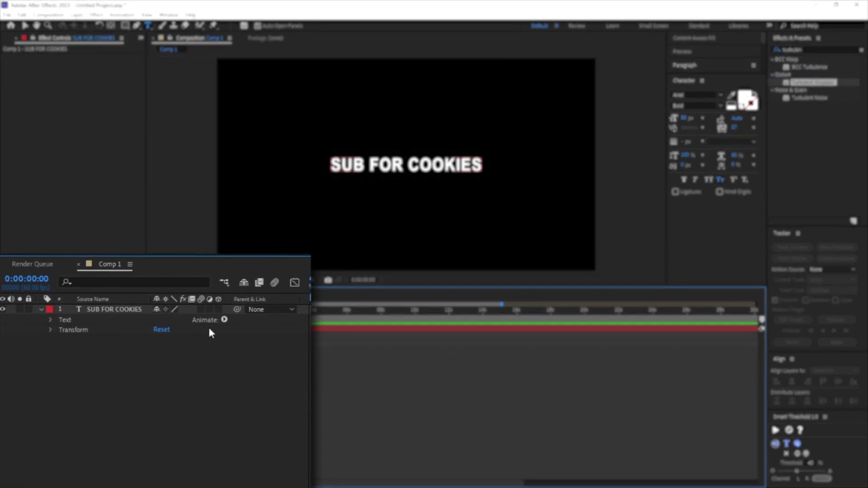
# Add a Tracking animator, keyframing Tracking Amount from 0 at 0s to 10 at 2s
pyautogui.click(225, 320)
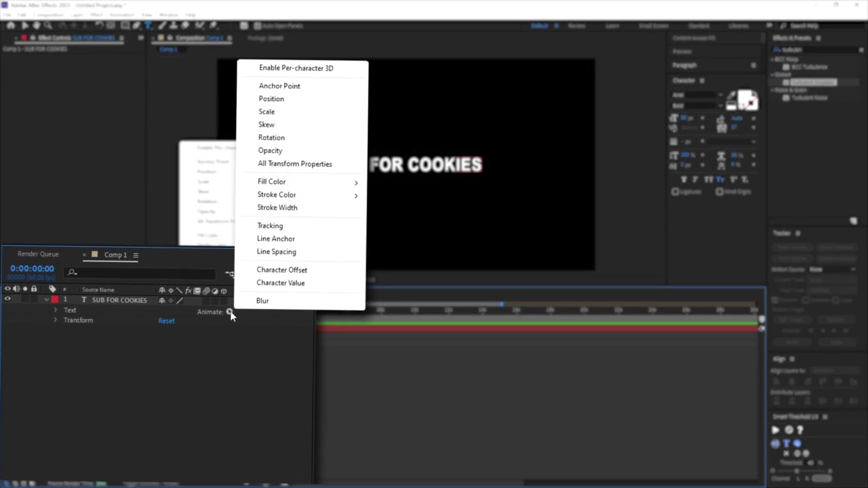
pyautogui.click(268, 227)
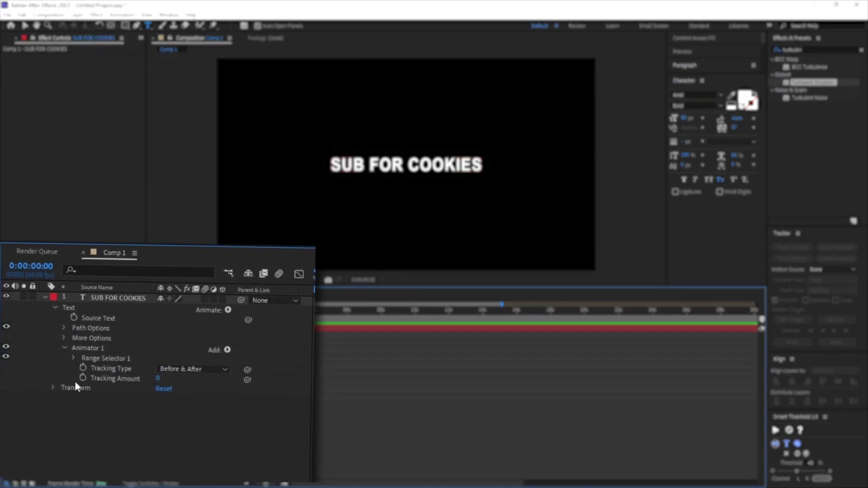
pyautogui.click(84, 379)
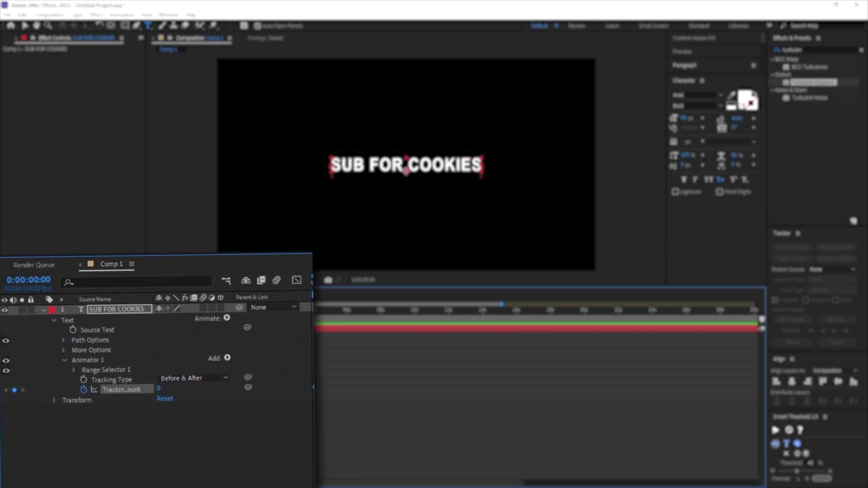
pyautogui.moveTo(246, 311); pyautogui.dragTo(275, 324)
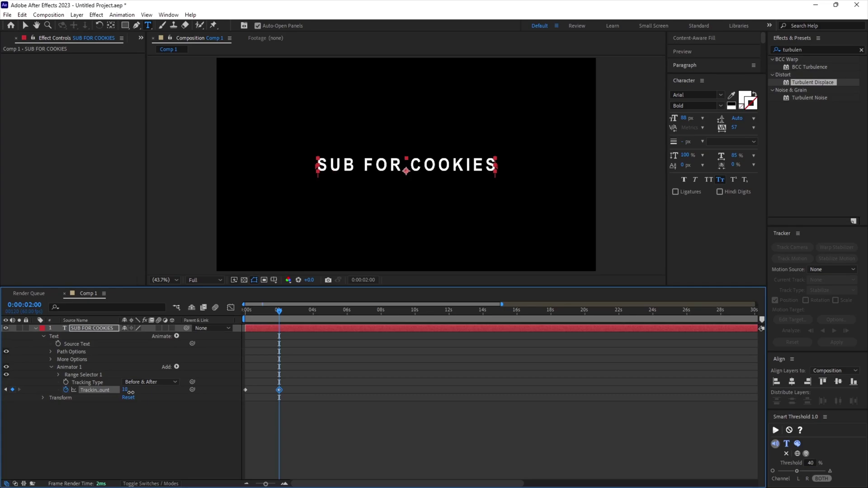
pyautogui.moveTo(135, 393); pyautogui.dragTo(137, 392)
pyautogui.click(157, 446)
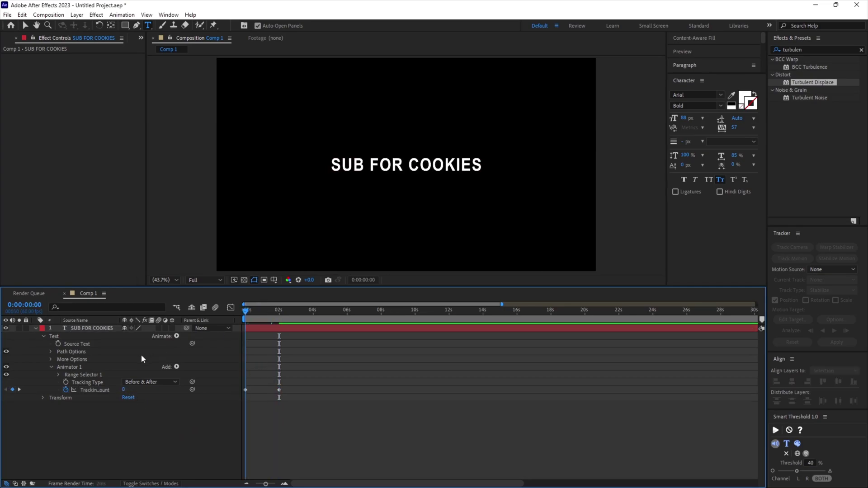